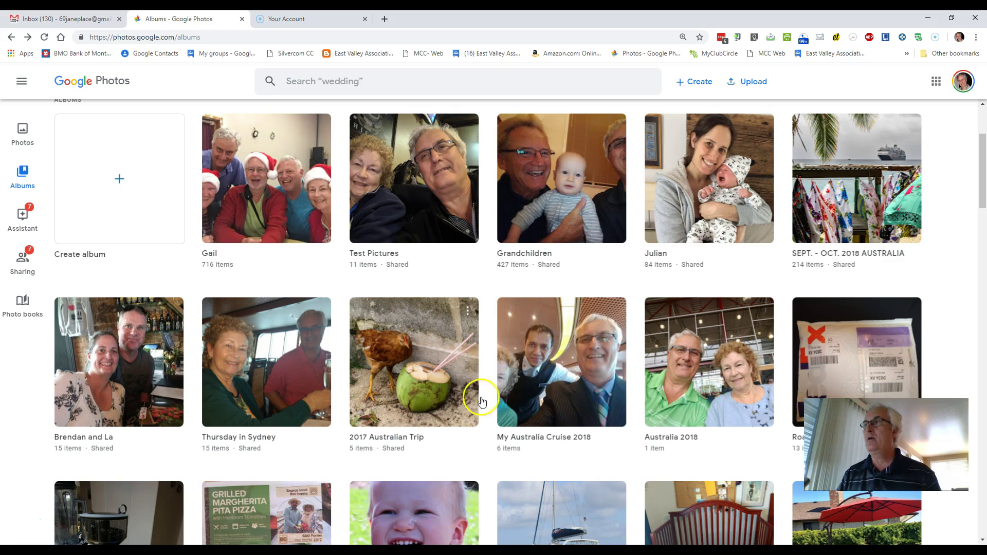
- Open the My Australia Cruise 2018 album and browse its 29 Sep–6 Oct 2018 photos
click(552, 369)
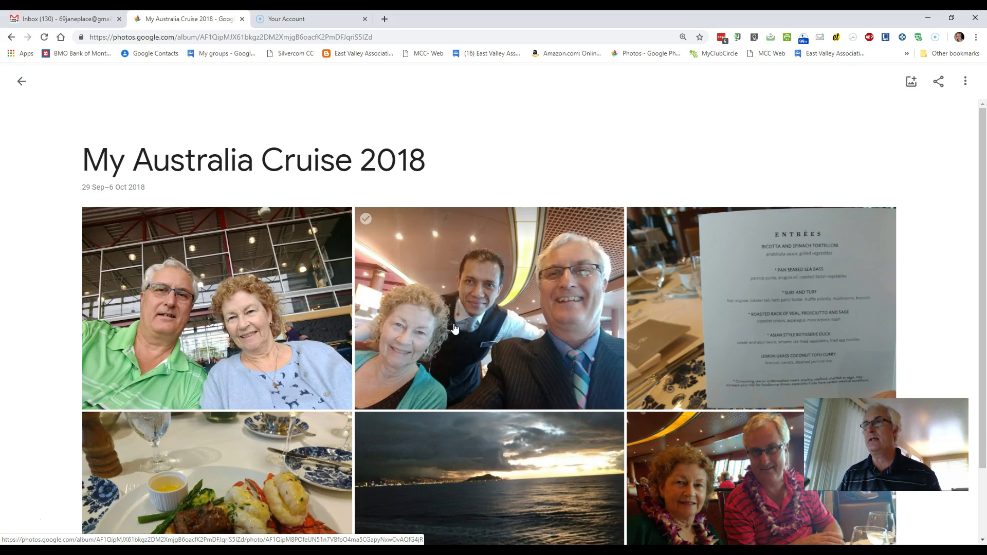
scroll(424, 282, down, 2)
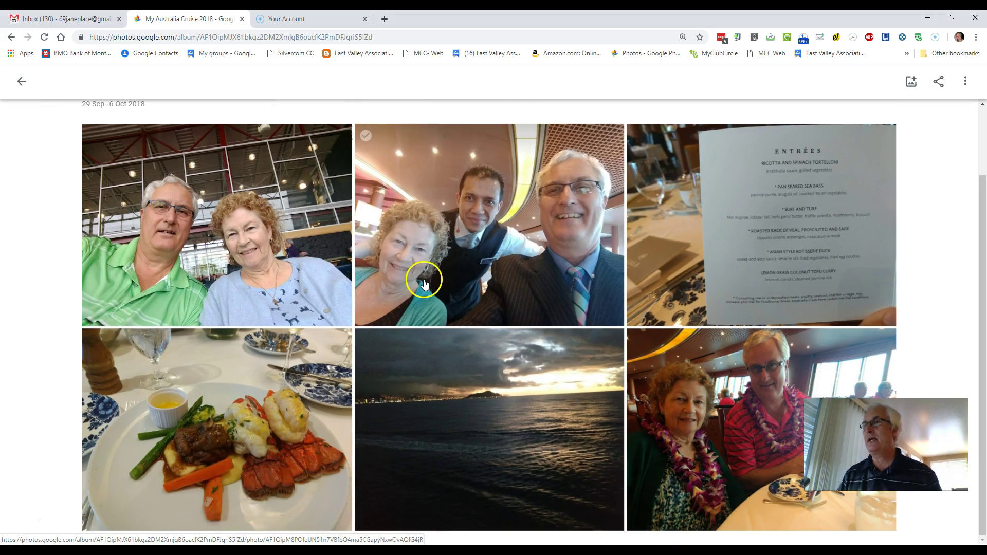
scroll(451, 321, up, 2)
scroll(450, 311, down, 2)
scroll(451, 308, up, 2)
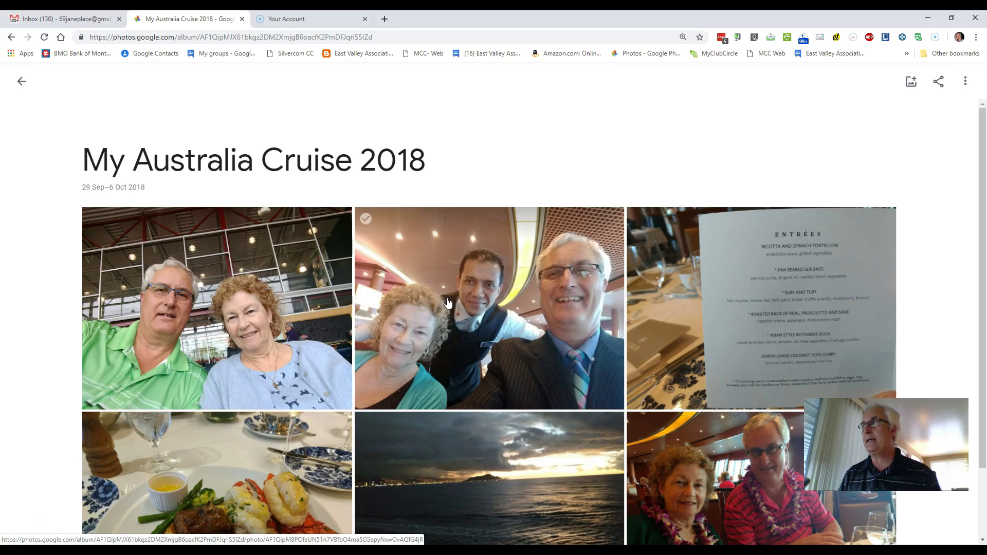
- Put the My Australia Cruise 2018 album into edit mode and bring up its location choices
click(964, 87)
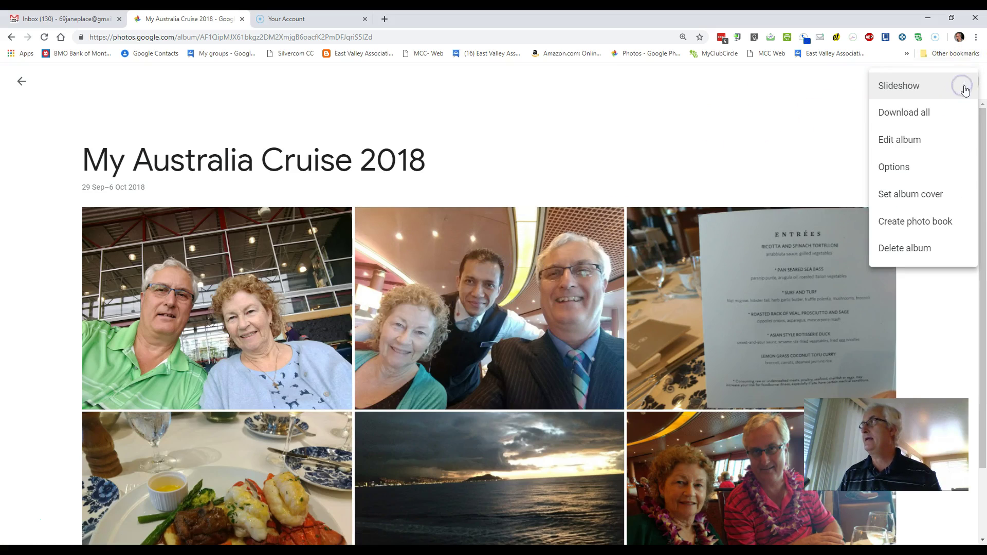
click(925, 142)
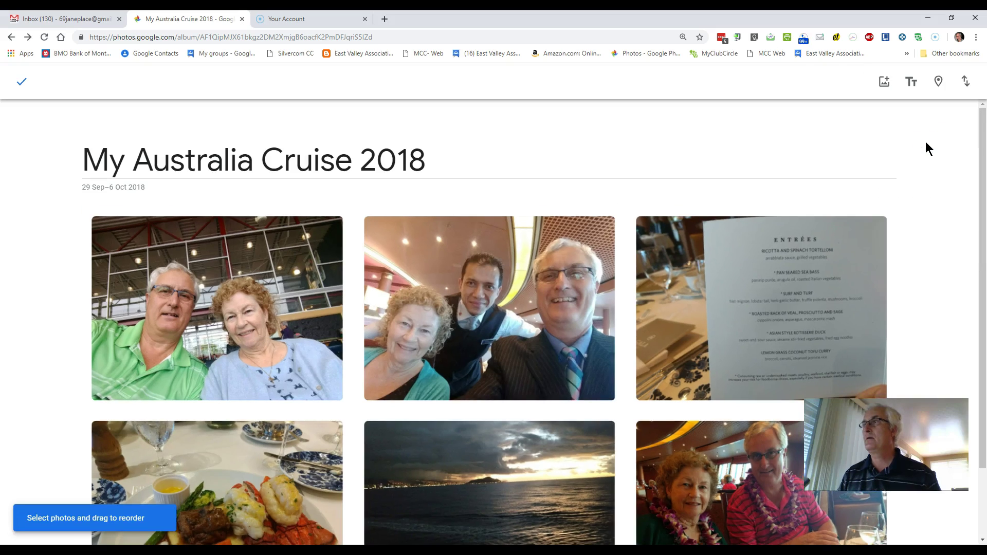
click(940, 85)
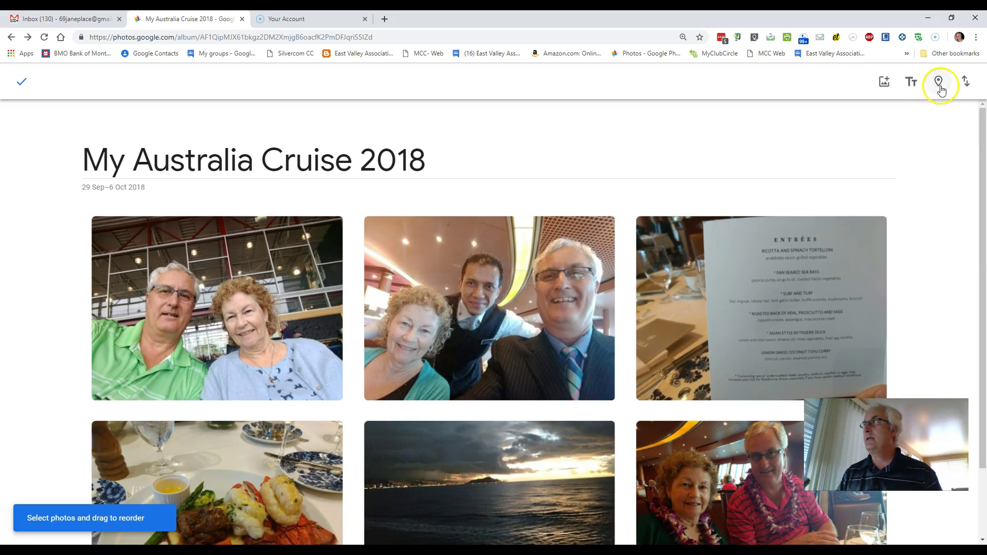
click(940, 87)
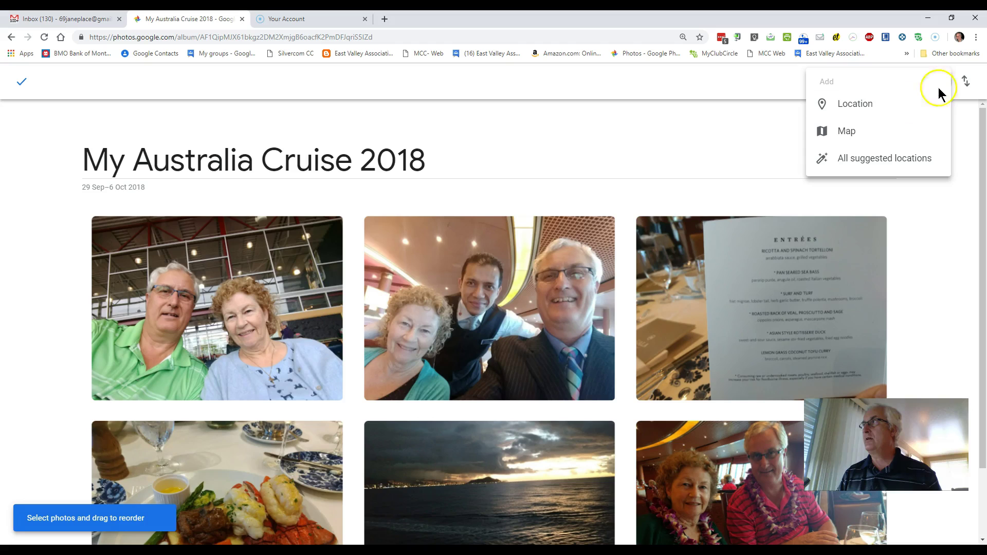
- Add a route map from Comox, British Columbia to Honolulu, Hawaii to the album
click(857, 132)
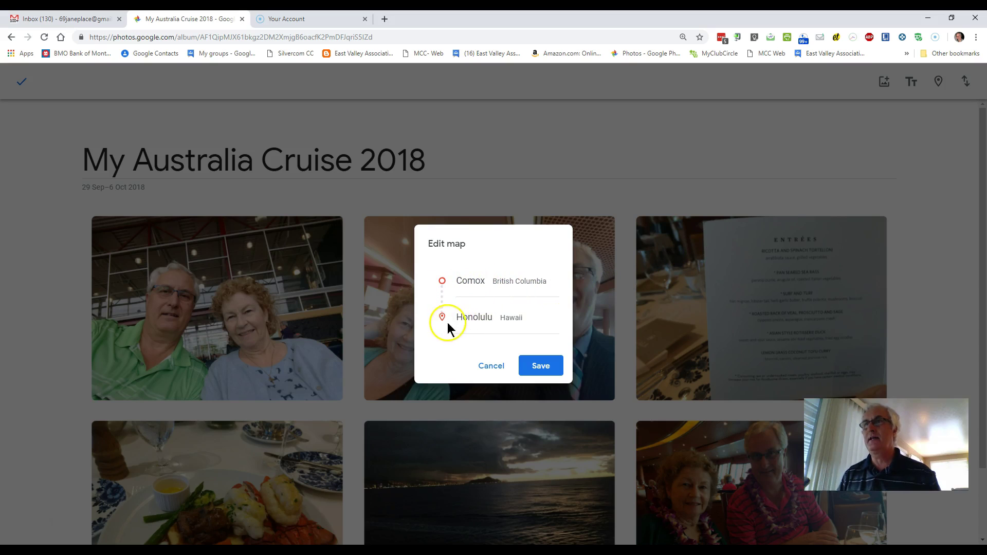
click(541, 366)
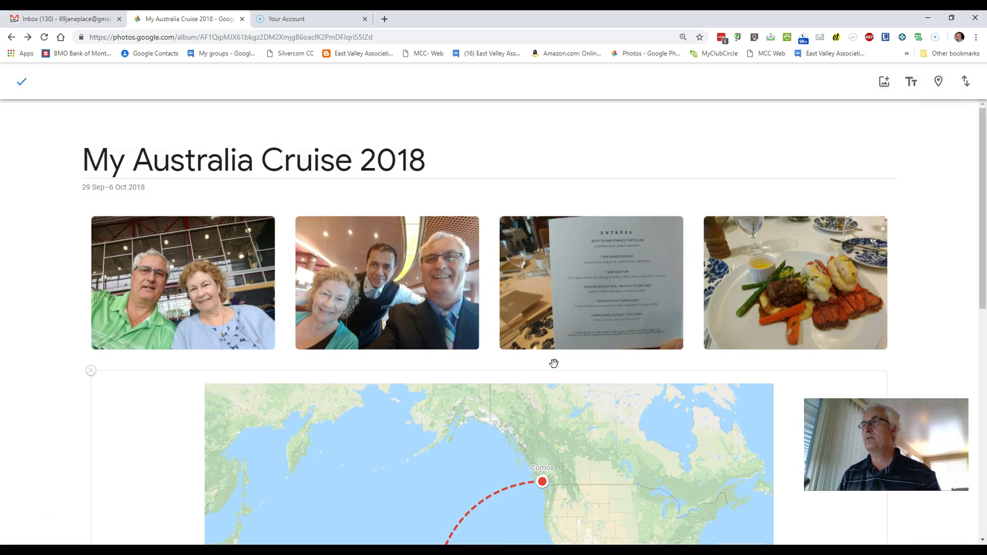
- Move the Comox-to-Honolulu map card above the first photos, directly under the album title
scroll(959, 167, down, 2)
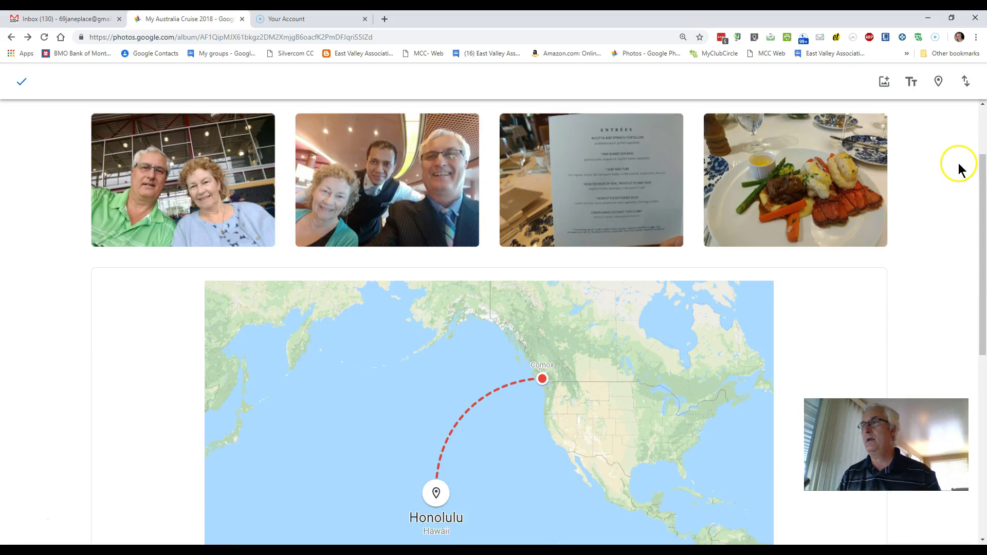
scroll(959, 167, down, 1)
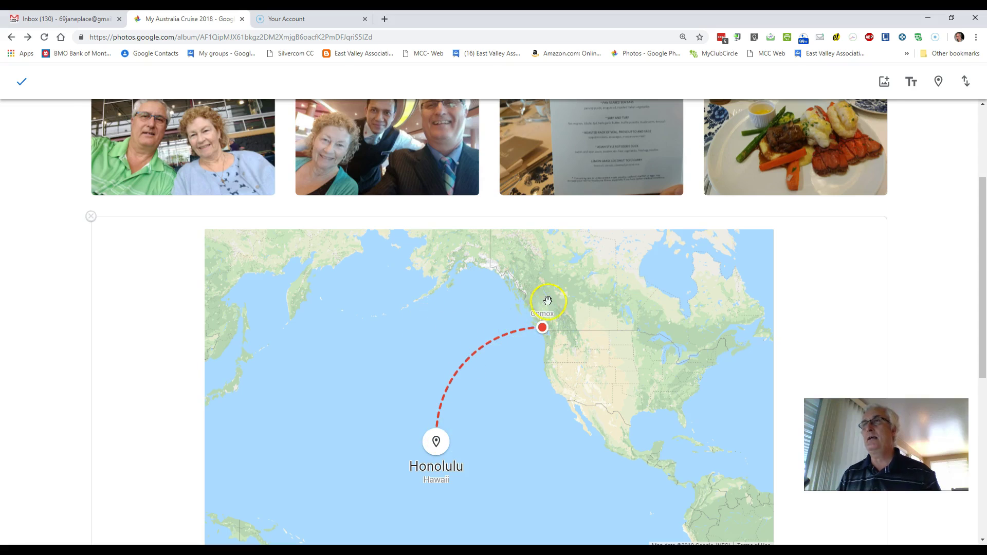
scroll(566, 291, up, 2)
drag(473, 393, 128, 172)
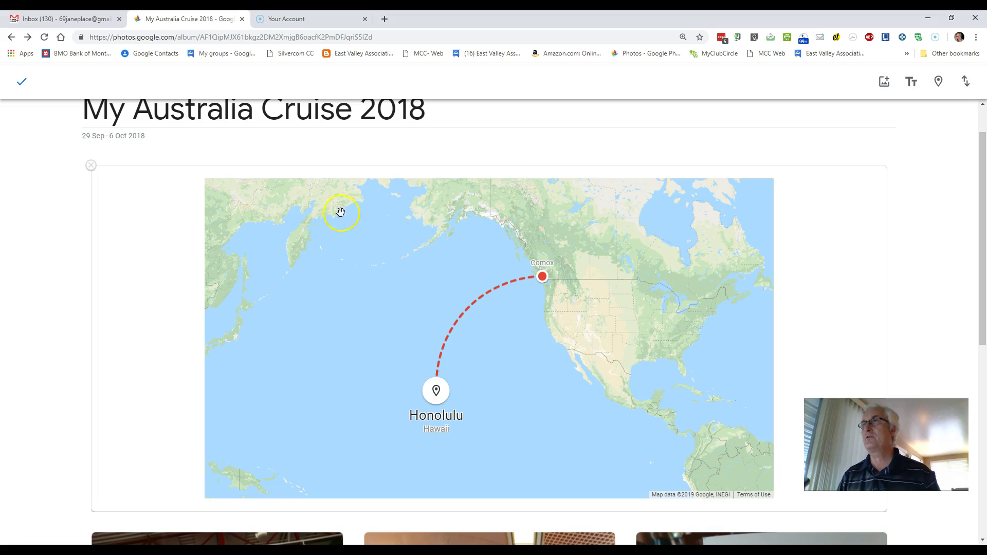
scroll(612, 156, up, 1)
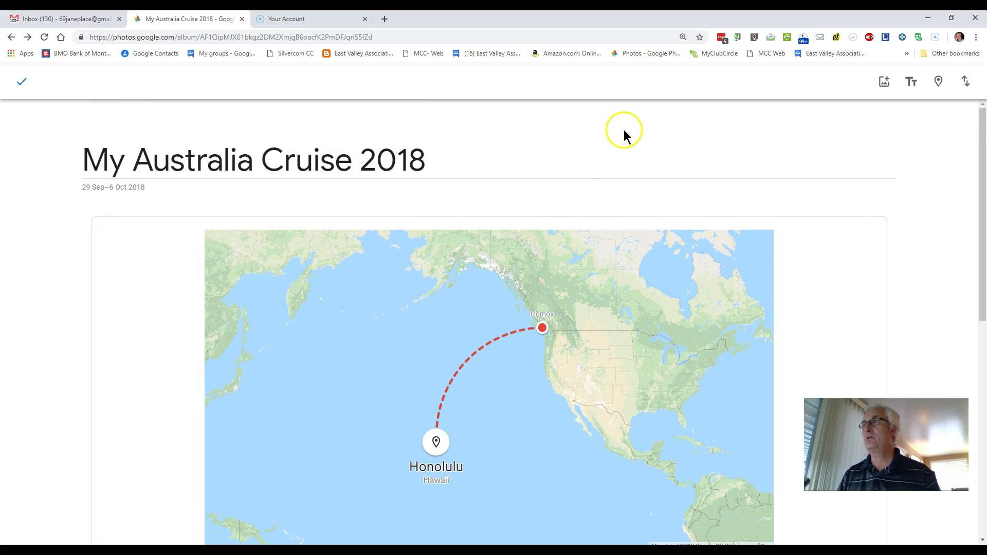
scroll(632, 129, down, 4)
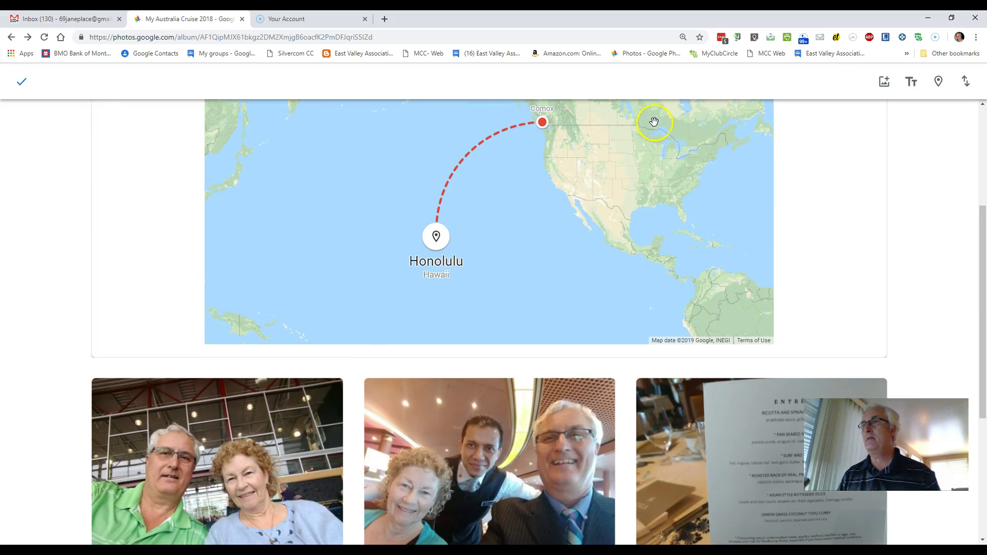
scroll(654, 122, up, 3)
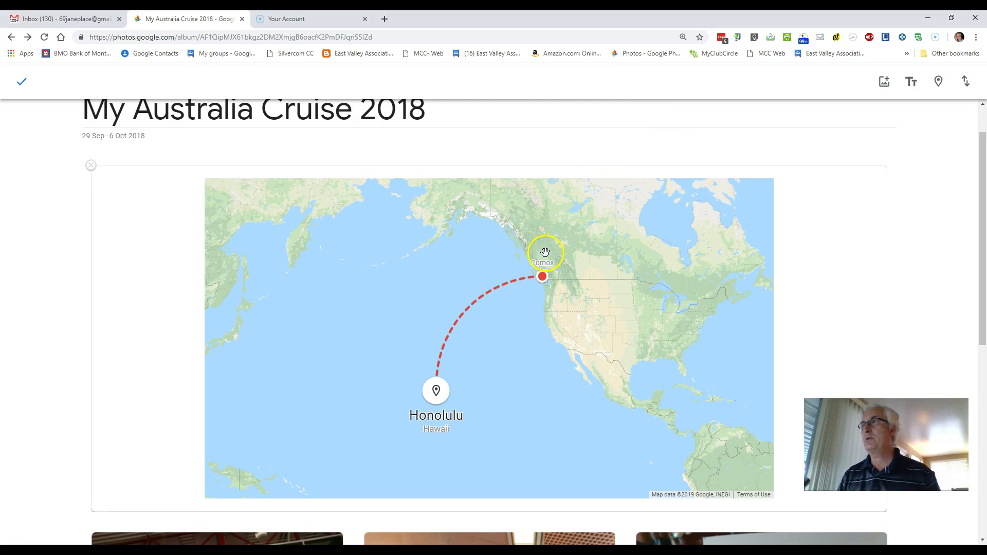
scroll(546, 255, down, 3)
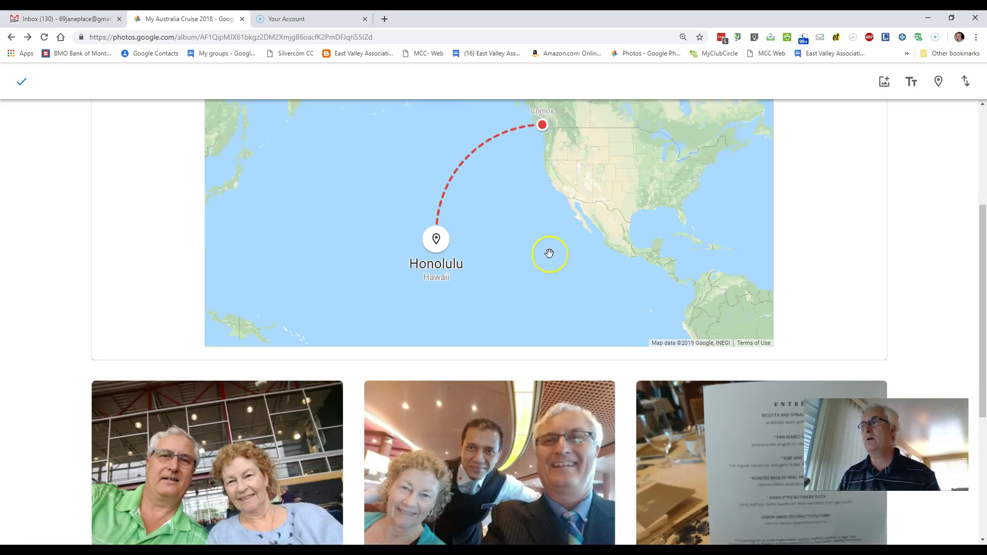
scroll(549, 253, down, 5)
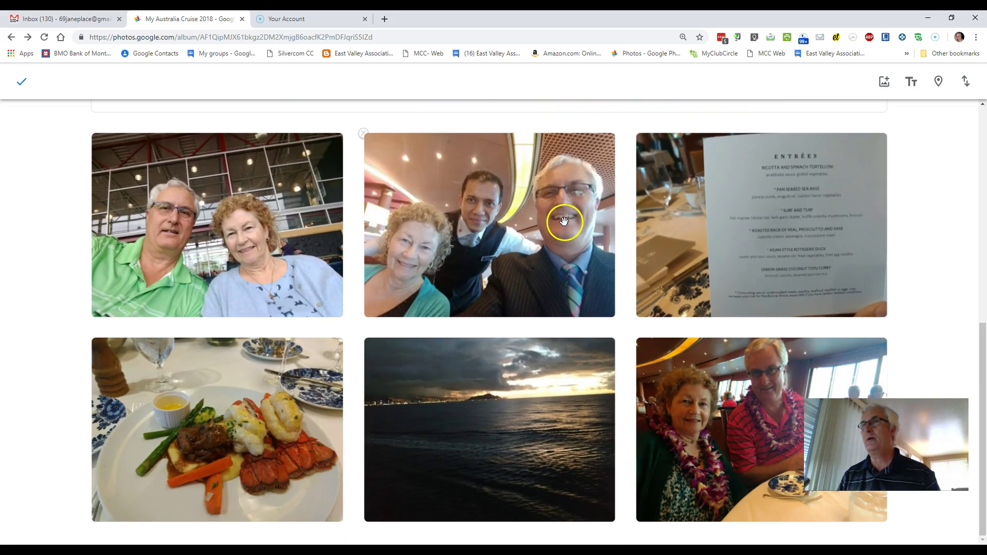
- Leave the cruise album's edit view and return to the Albums page with Alt+Left
click(225, 240)
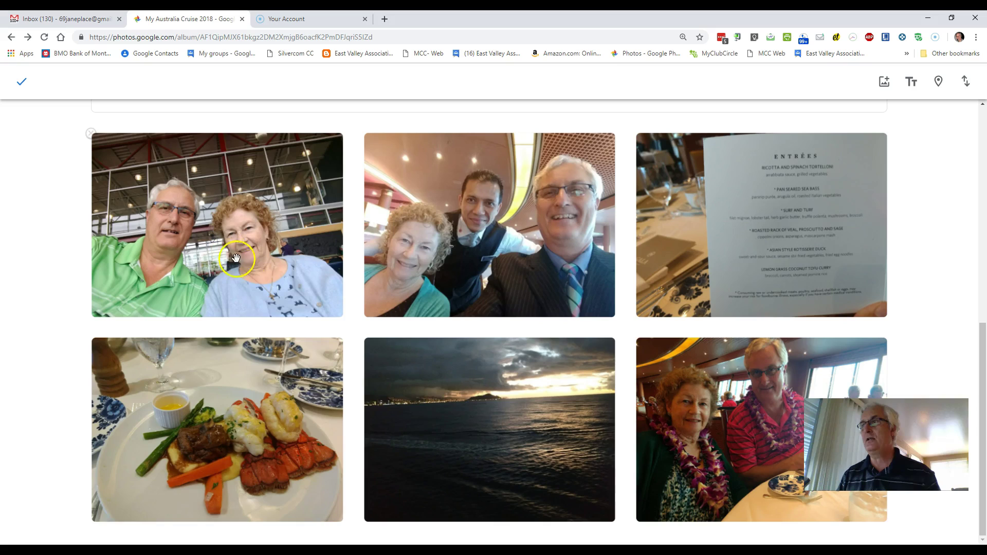
click(491, 425)
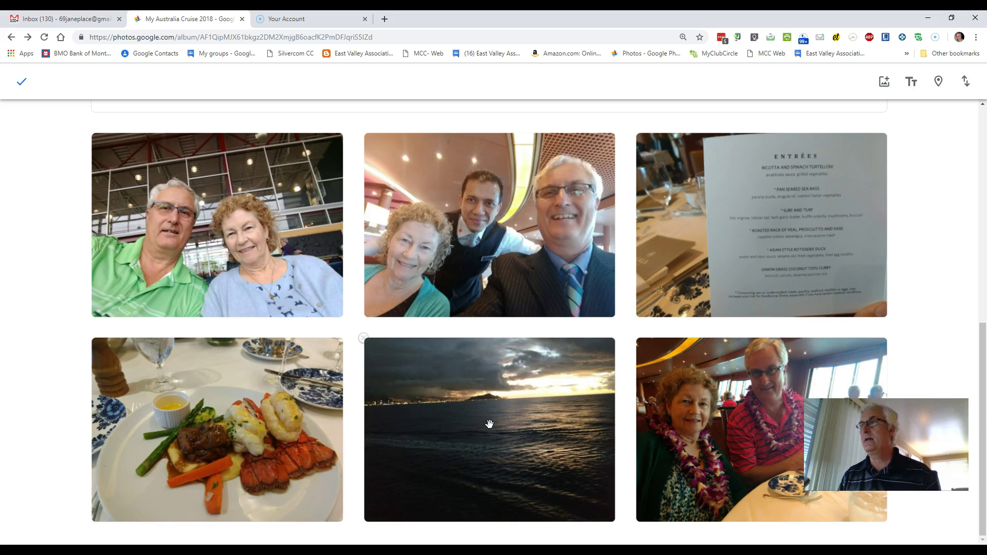
click(489, 425)
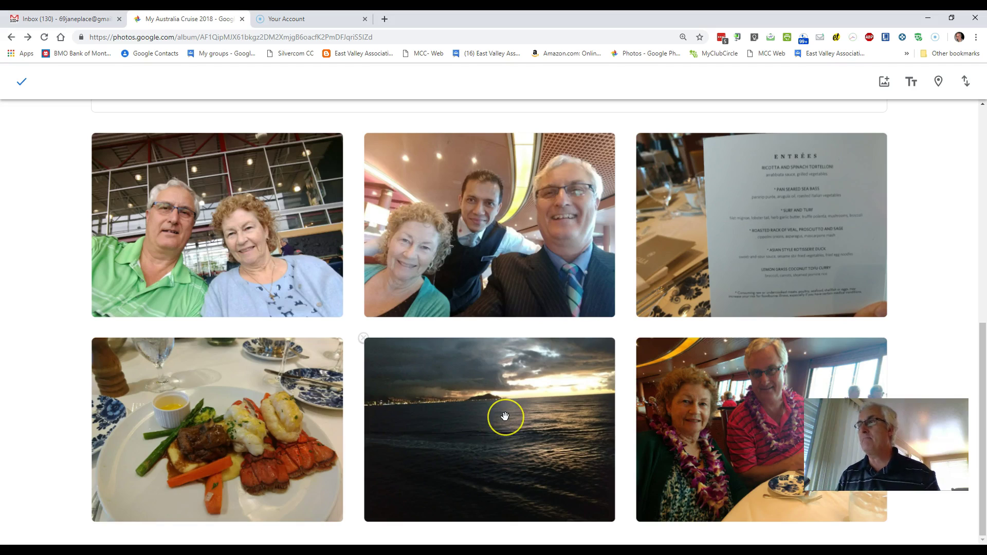
click(495, 407)
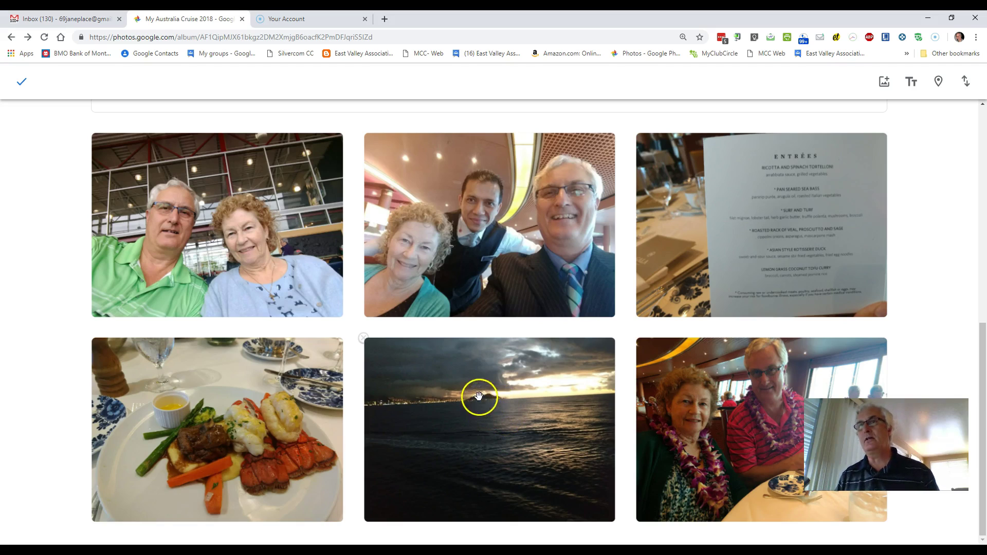
key(alt+Left)
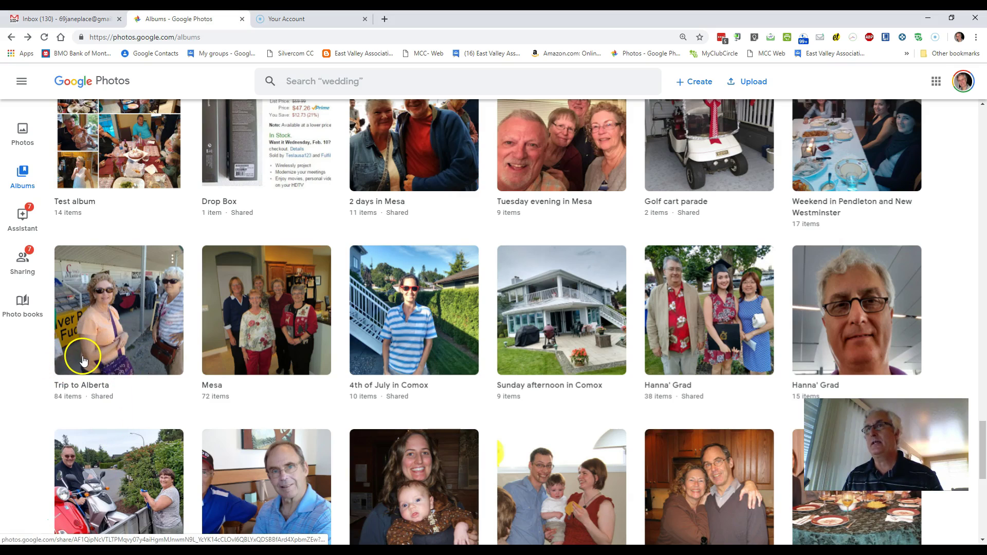
- Open the Trip to Alberta album, dated 8–26 Sep 2015
click(109, 345)
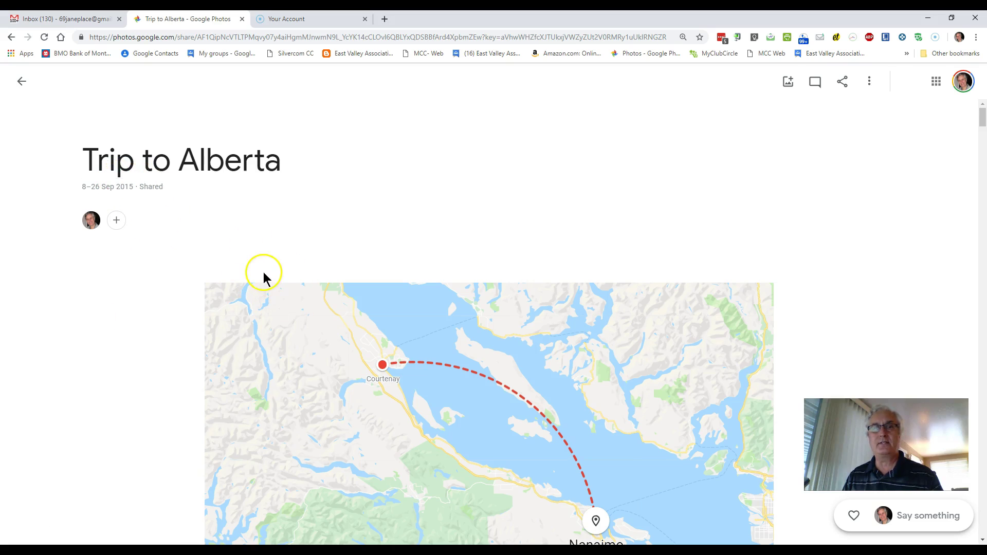
- Scroll the Trip to Alberta album past the Courtenay–Nanaimo map down to the Coyote Cruises photos
scroll(270, 266, down, 1)
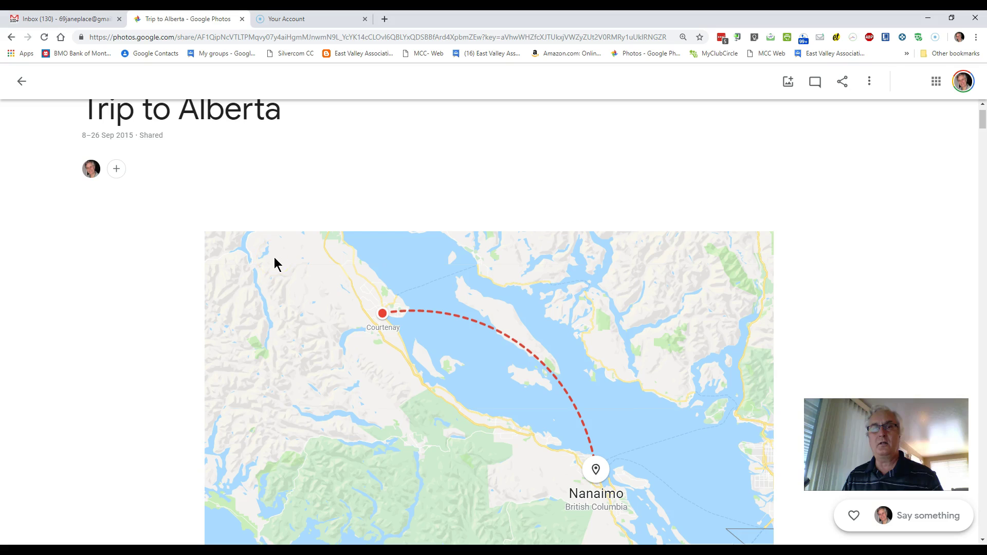
scroll(285, 257, down, 2)
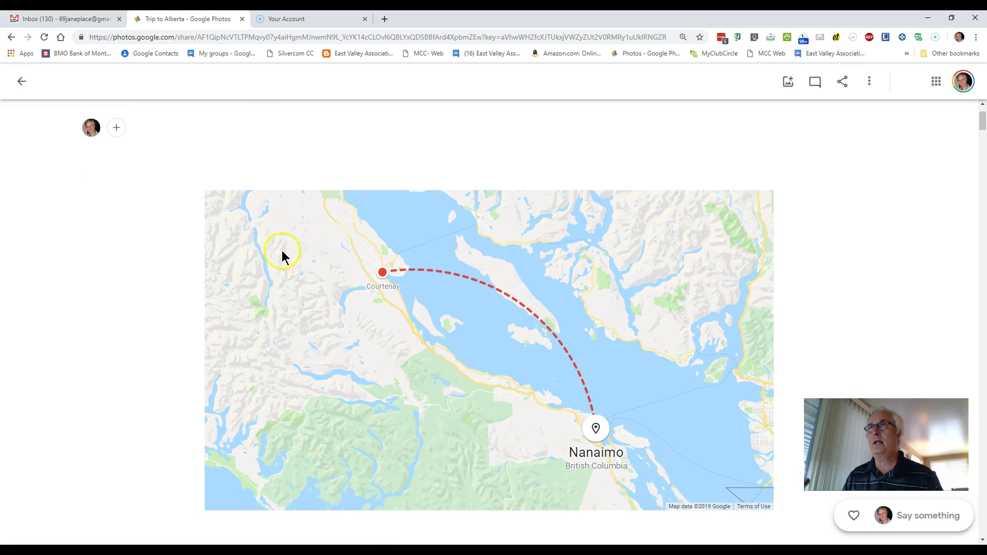
scroll(297, 249, down, 1)
scroll(301, 251, up, 3)
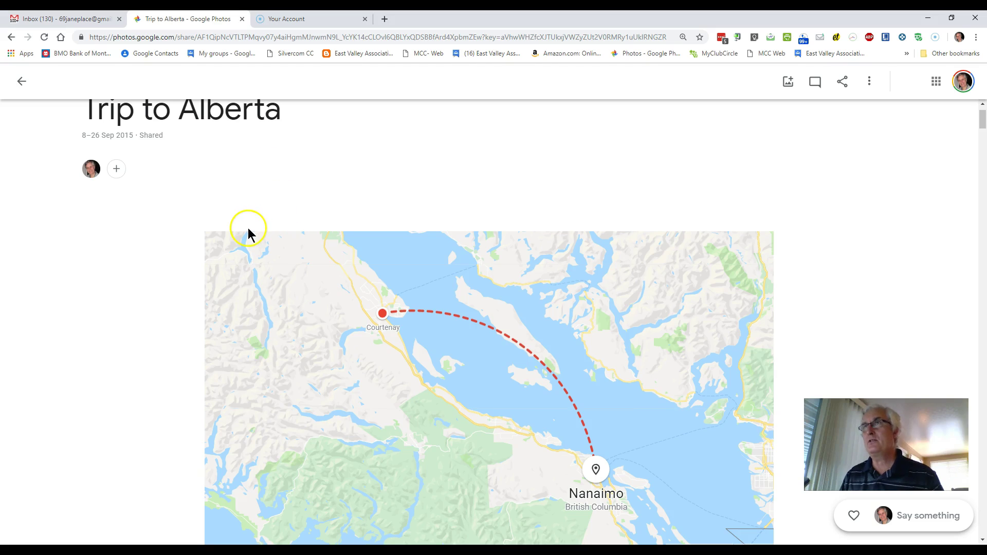
scroll(248, 231, up, 1)
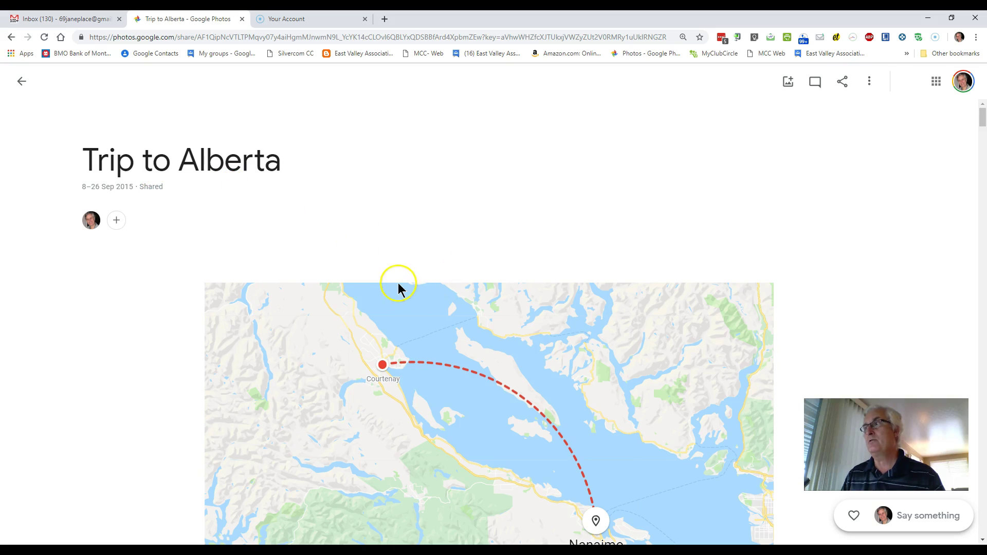
scroll(353, 312, down, 1)
scroll(353, 313, down, 1)
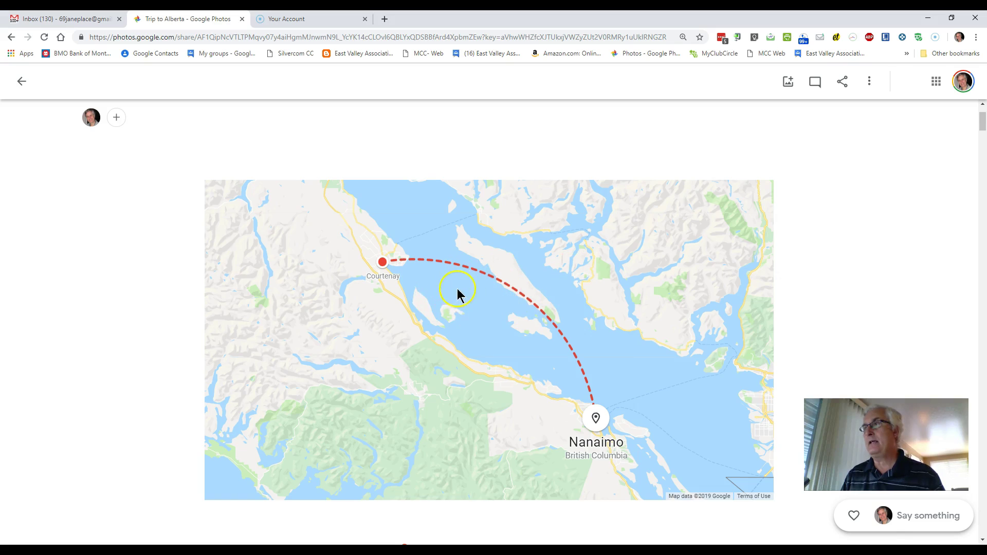
scroll(463, 292, down, 6)
scroll(476, 284, down, 12)
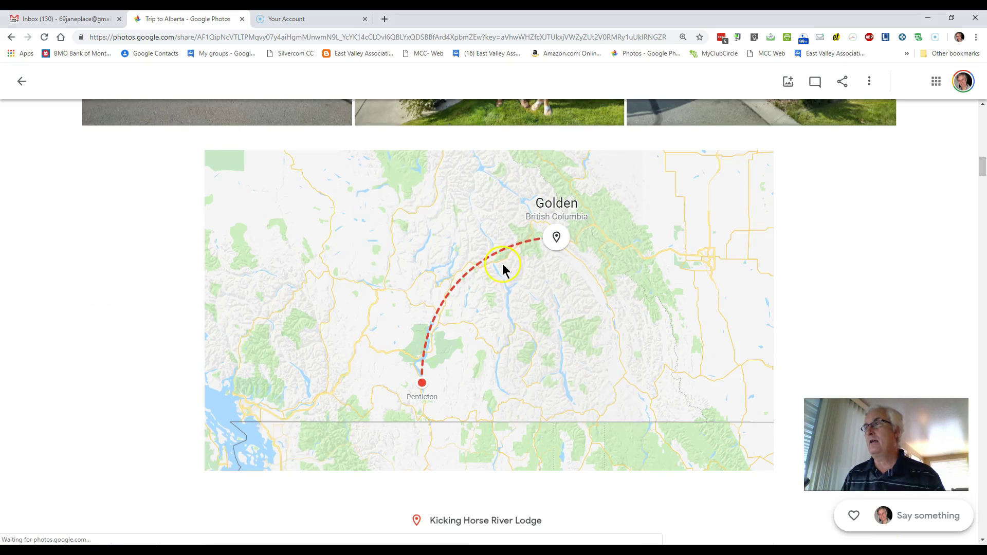
- Scroll past the Penticton–Golden map and Kicking Horse River Lodge photos to the Golden–Okotoks map
scroll(432, 370, down, 7)
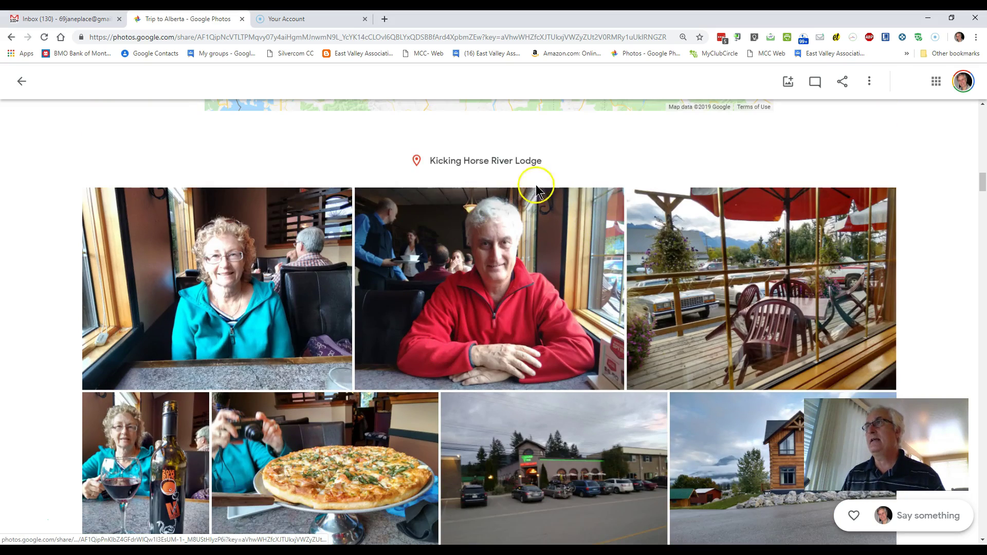
scroll(471, 266, down, 7)
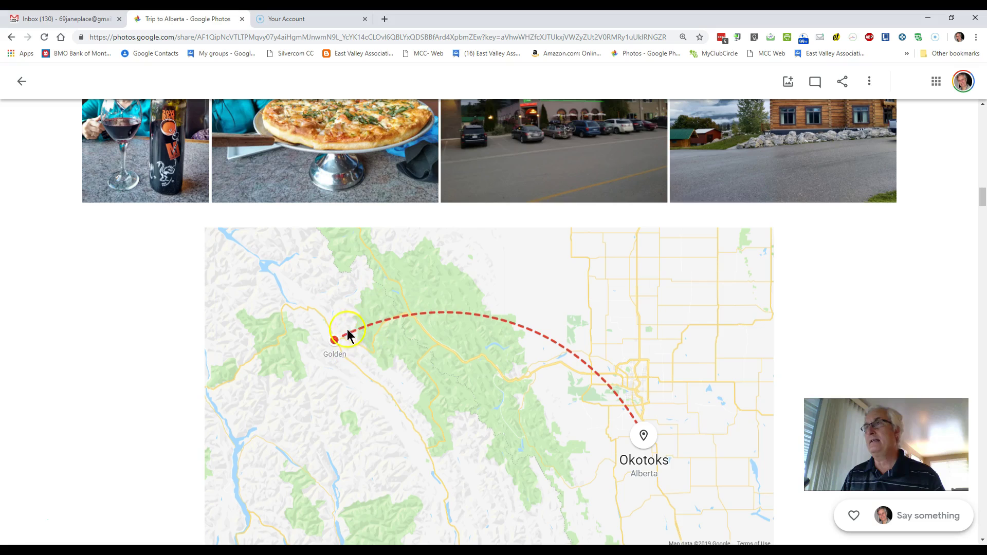
scroll(575, 392, down, 1)
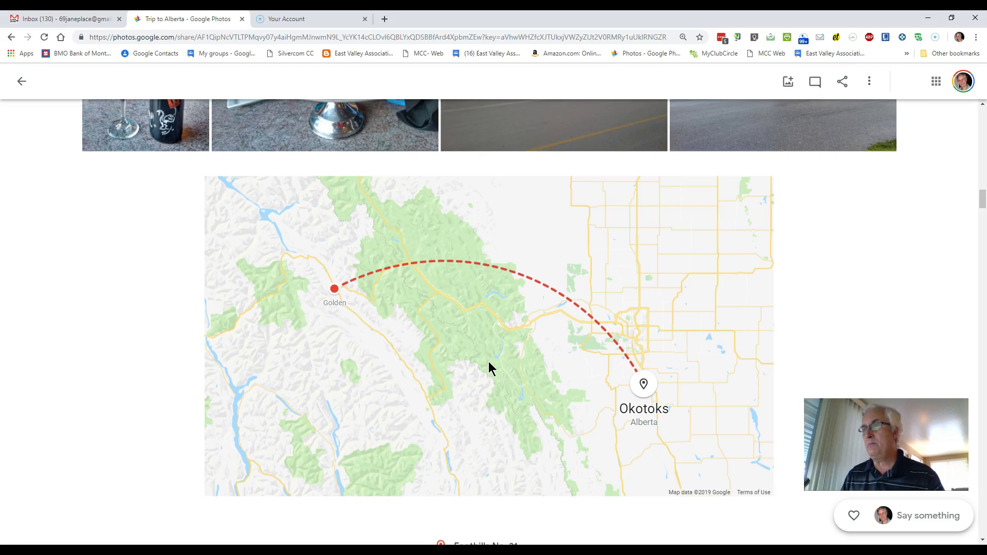
scroll(524, 357, up, 3)
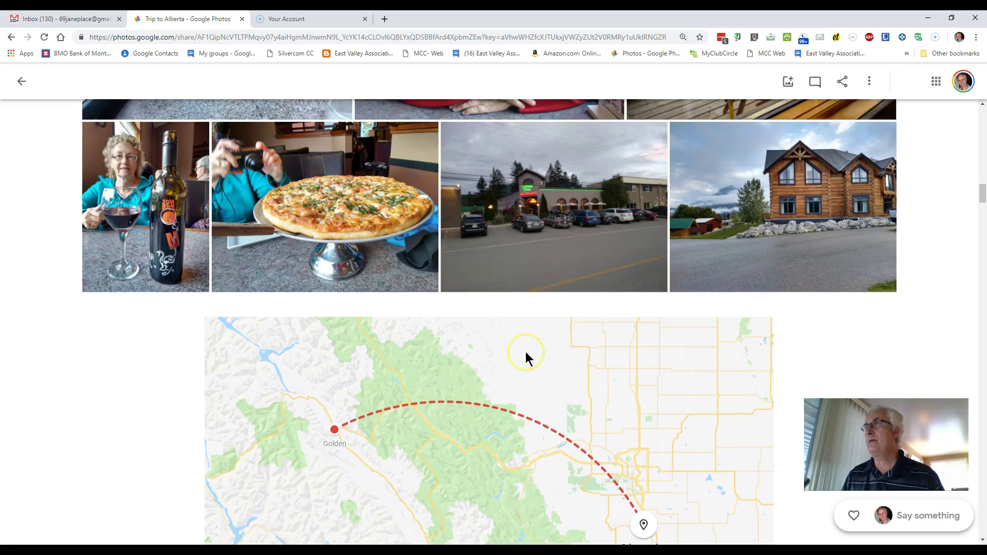